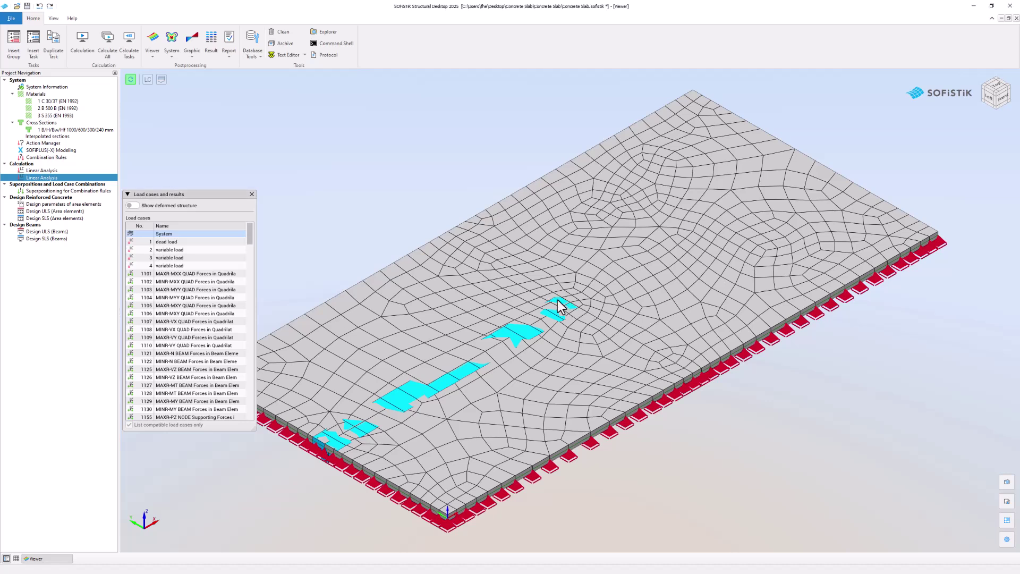
Step: Preview and close the Linear Analysis report, then open the All Reports document
{"action": "right_click", "coordinate": [73, 178]}
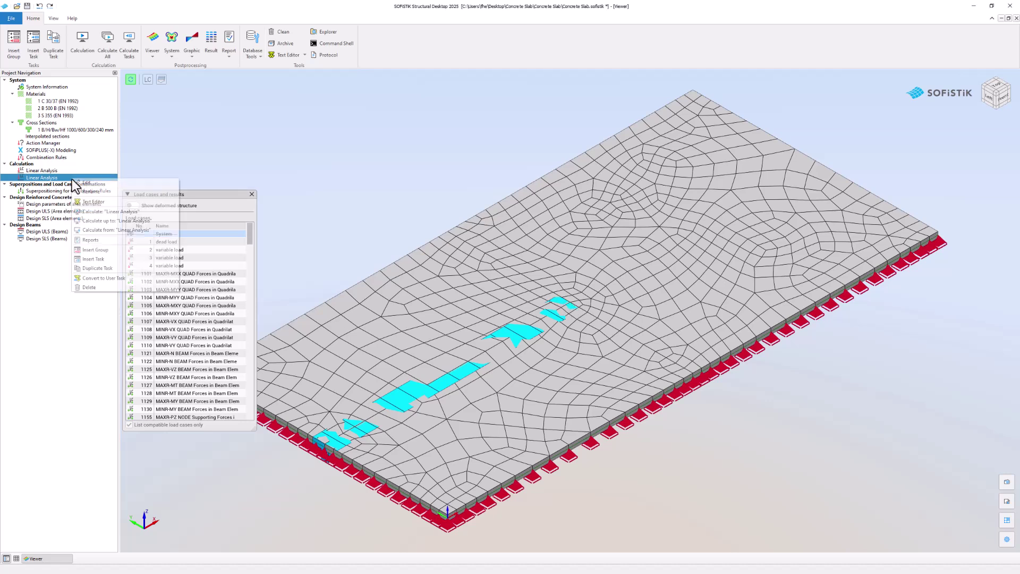
{"action": "left_click", "coordinate": [160, 236]}
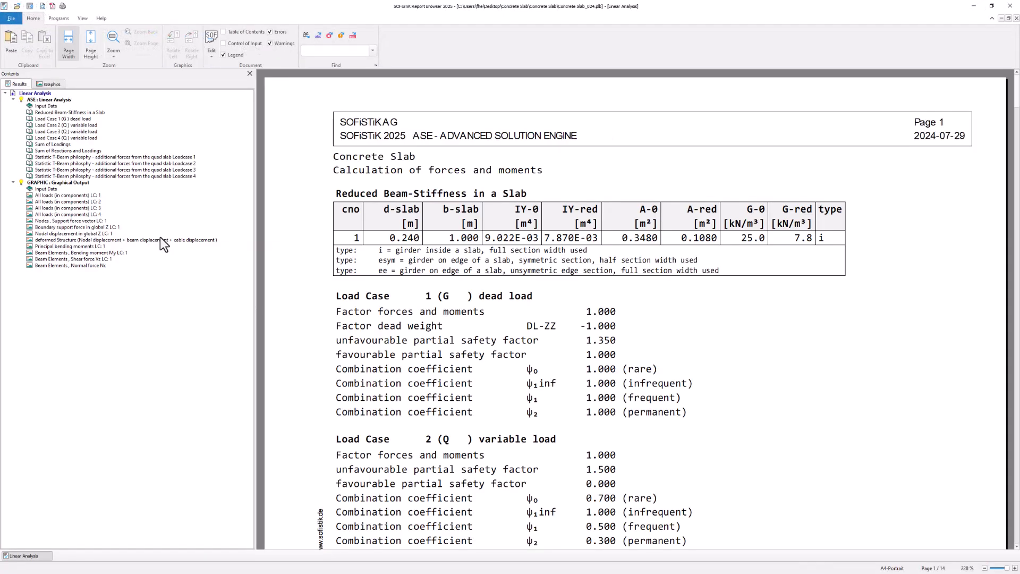
{"action": "left_click", "coordinate": [1008, 5]}
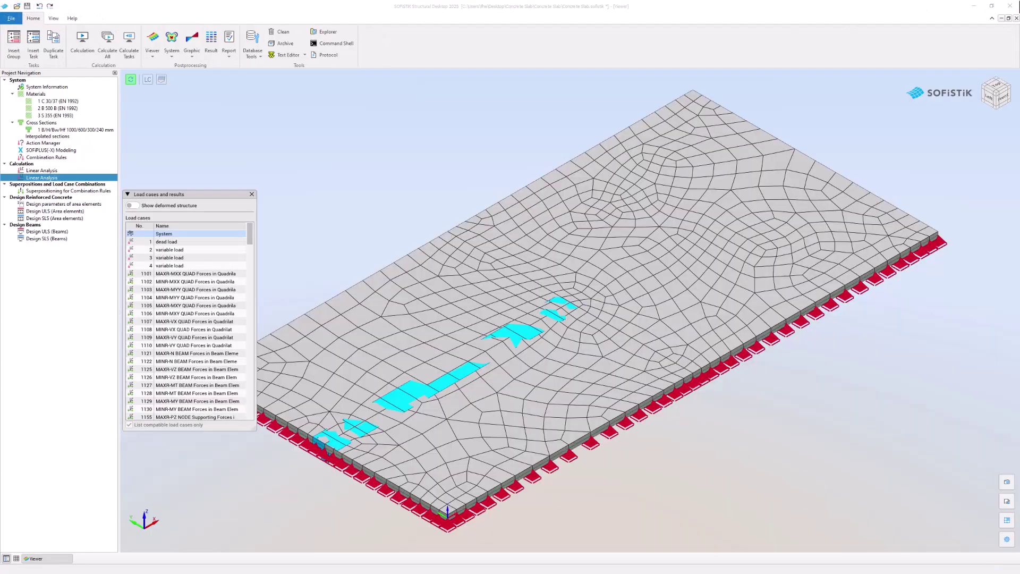
{"action": "left_click", "coordinate": [229, 48]}
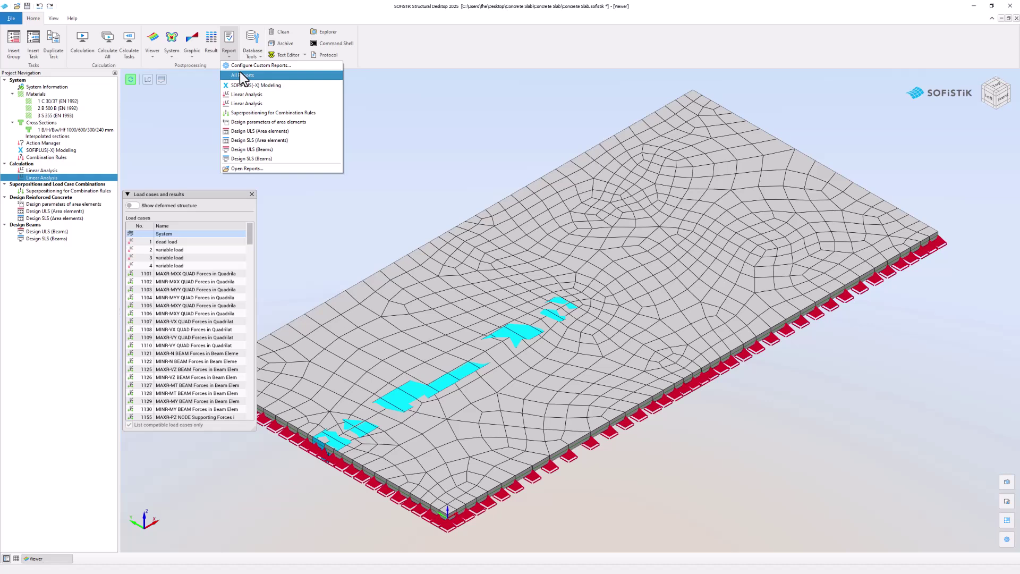
{"action": "left_click", "coordinate": [239, 74]}
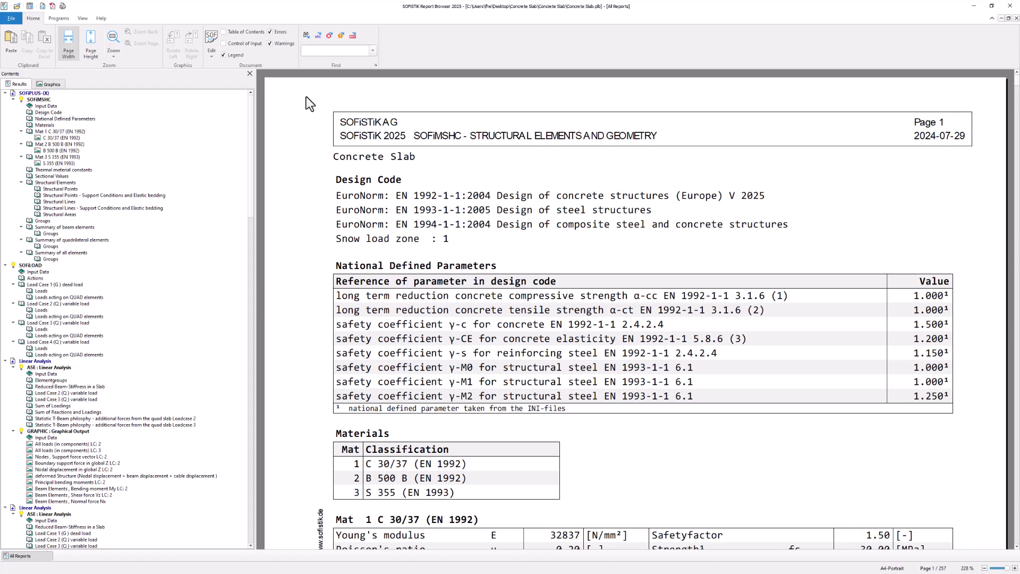
Step: Add a table of contents and browse the Load Case 1–3 sections
{"action": "left_click", "coordinate": [224, 31]}
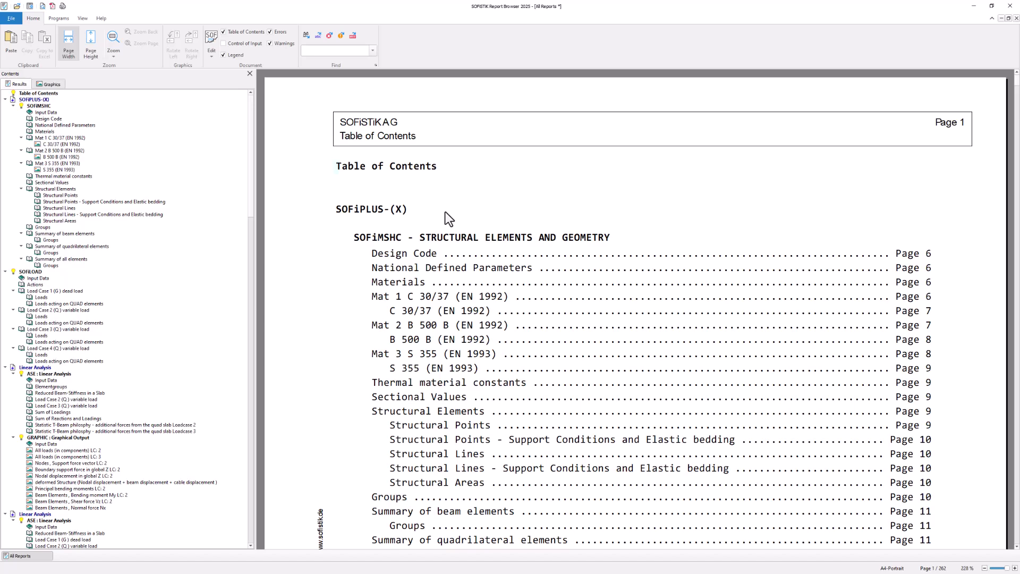
{"action": "left_click", "coordinate": [71, 291]}
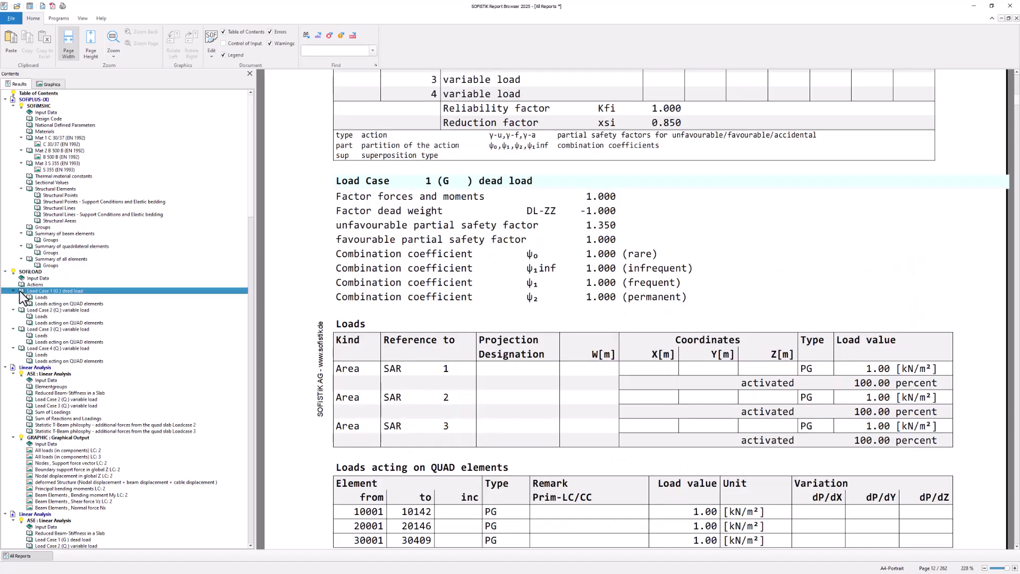
{"action": "left_click", "coordinate": [27, 312]}
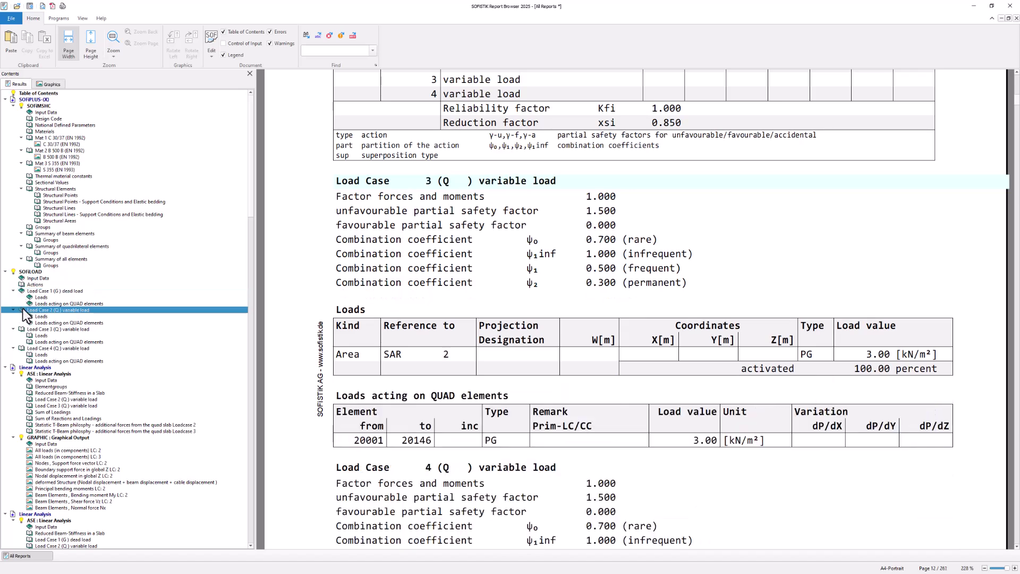
{"action": "left_click", "coordinate": [48, 332]}
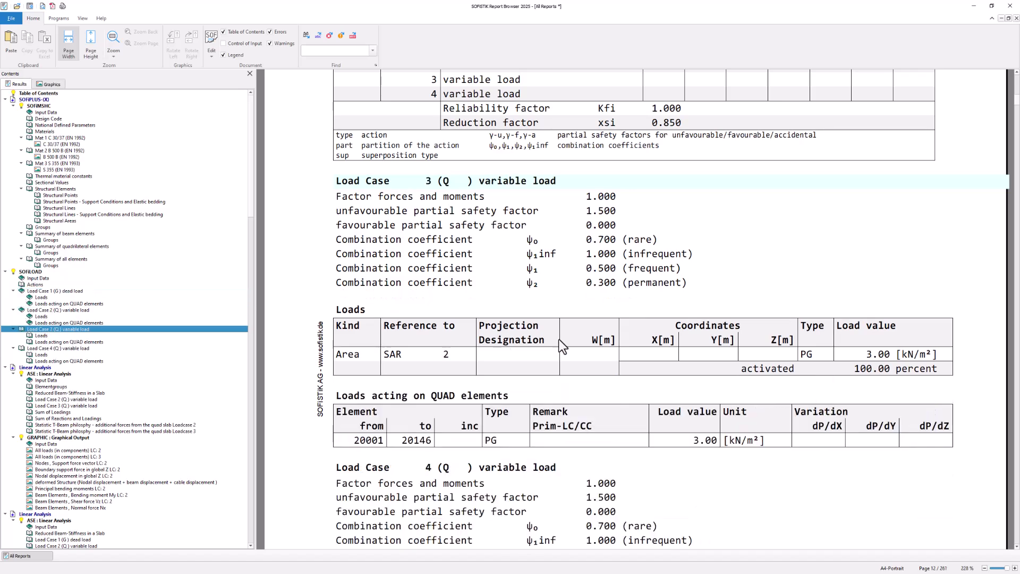
Step: Cancel out of the print settings without printing, then close the Report Browser
{"action": "left_click", "coordinate": [52, 7]}
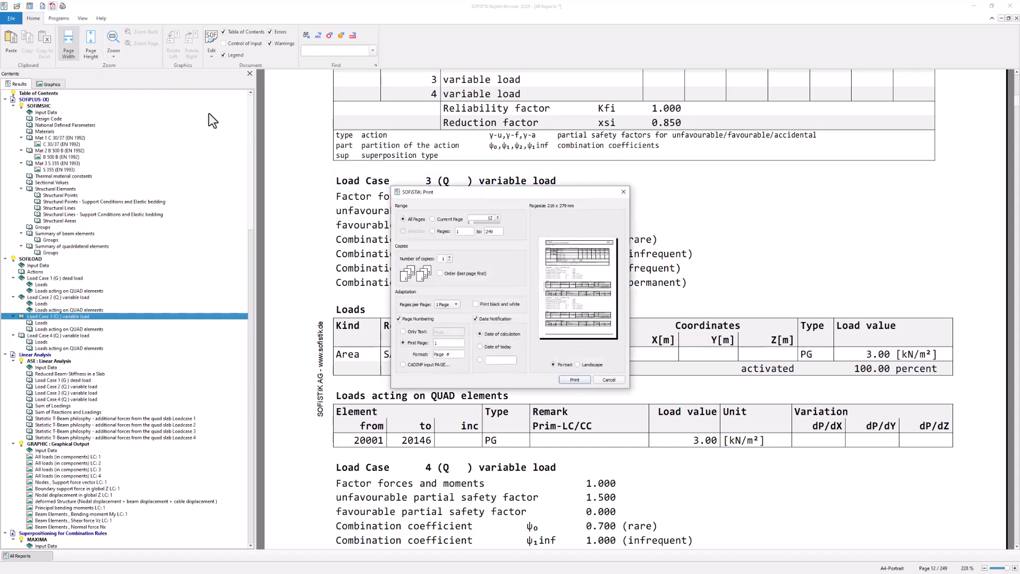
{"action": "left_click", "coordinate": [616, 378]}
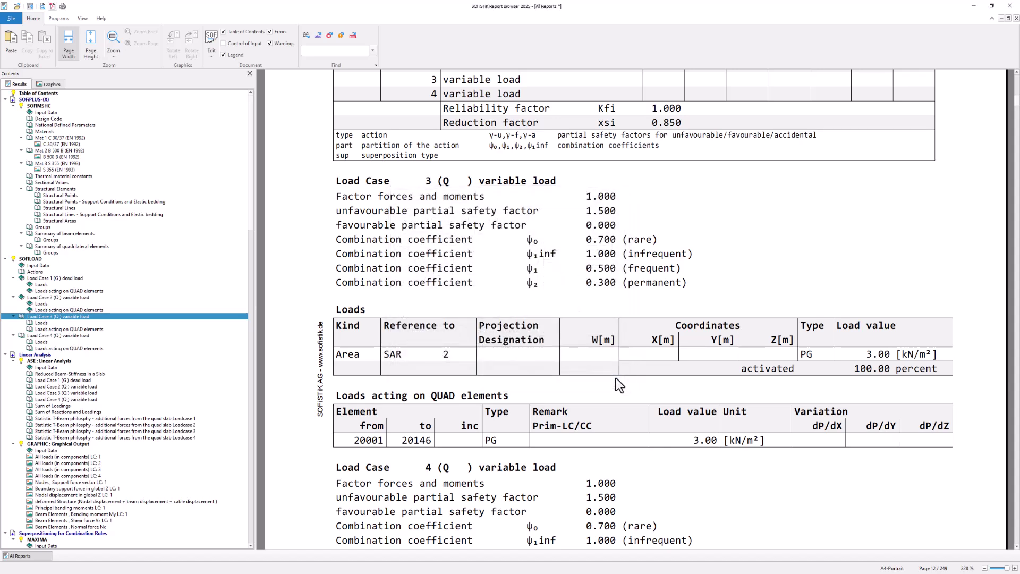
{"action": "left_click", "coordinate": [1010, 7]}
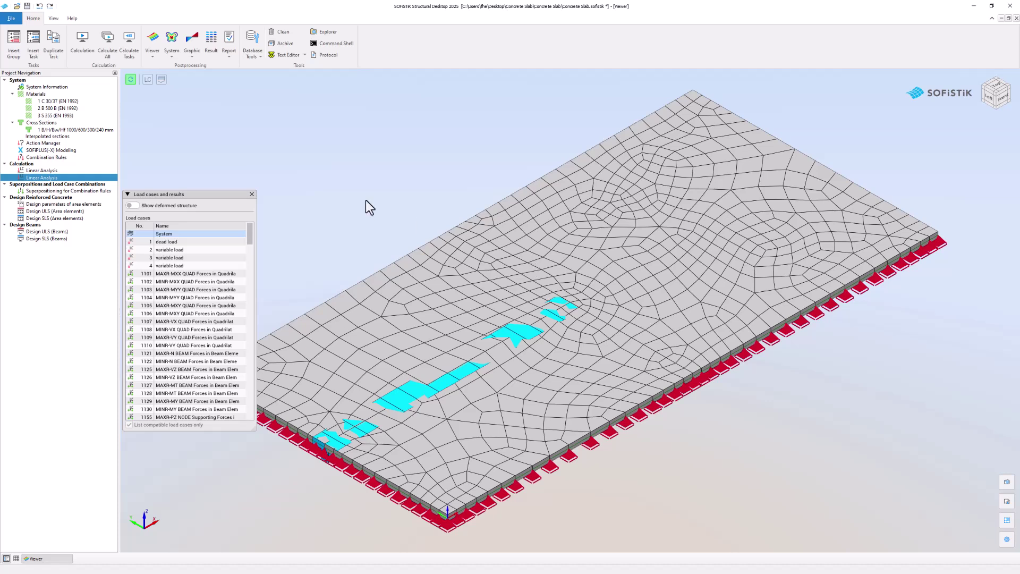
{"action": "left_click", "coordinate": [71, 19]}
{"action": "left_click", "coordinate": [22, 55]}
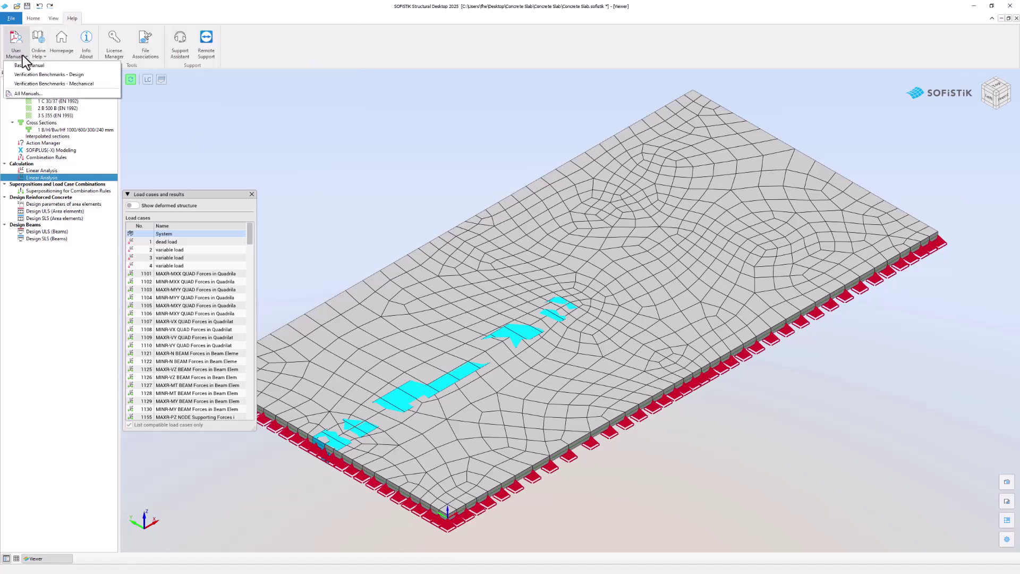
{"action": "left_click", "coordinate": [21, 64]}
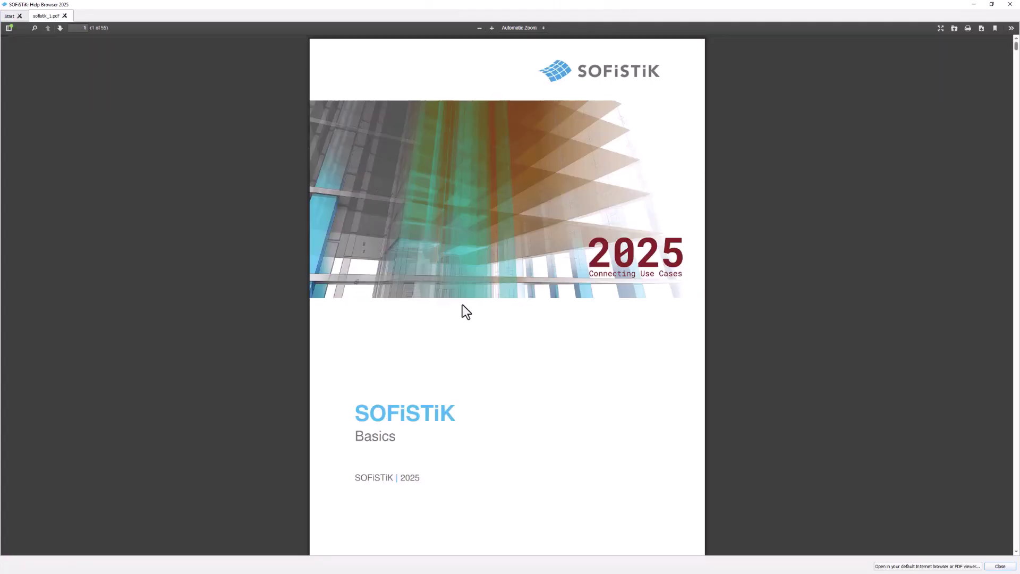
{"action": "scroll", "coordinate": [462, 304], "scroll_direction": "down", "scroll_amount": 3}
{"action": "scroll", "coordinate": [463, 305], "scroll_direction": "down", "scroll_amount": 8}
{"action": "scroll", "coordinate": [463, 305], "scroll_direction": "down", "scroll_amount": 3}
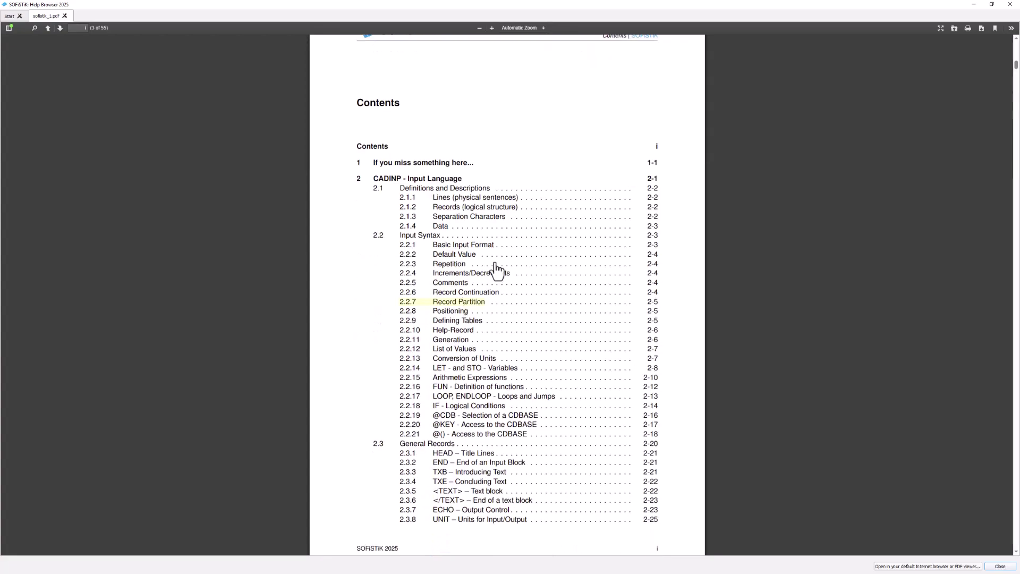
{"action": "left_click", "coordinate": [1009, 5]}
Step: Insert a Postprocessing Interactive Graphics task and move it below Design SLS (Beams)
{"action": "right_click", "coordinate": [64, 267]}
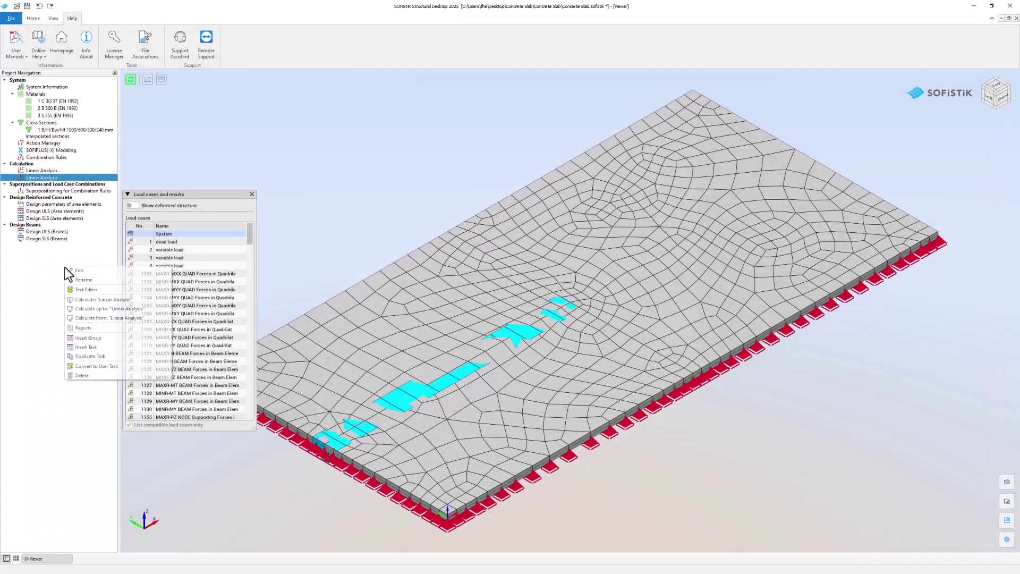
{"action": "left_click", "coordinate": [95, 347]}
{"action": "scroll", "coordinate": [383, 363], "scroll_direction": "down", "scroll_amount": 5}
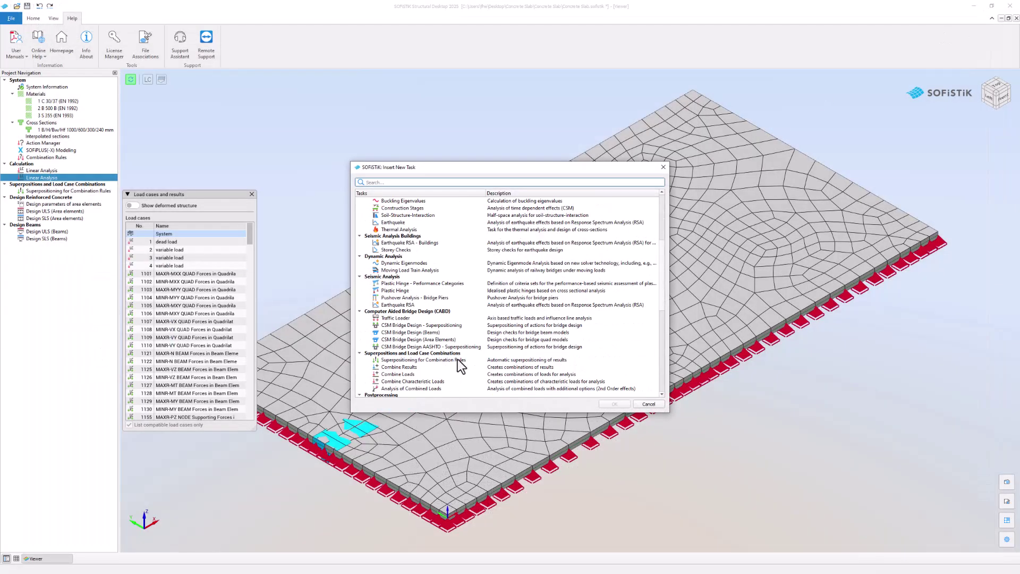
{"action": "scroll", "coordinate": [453, 357], "scroll_direction": "down", "scroll_amount": 4}
{"action": "left_click", "coordinate": [437, 358]}
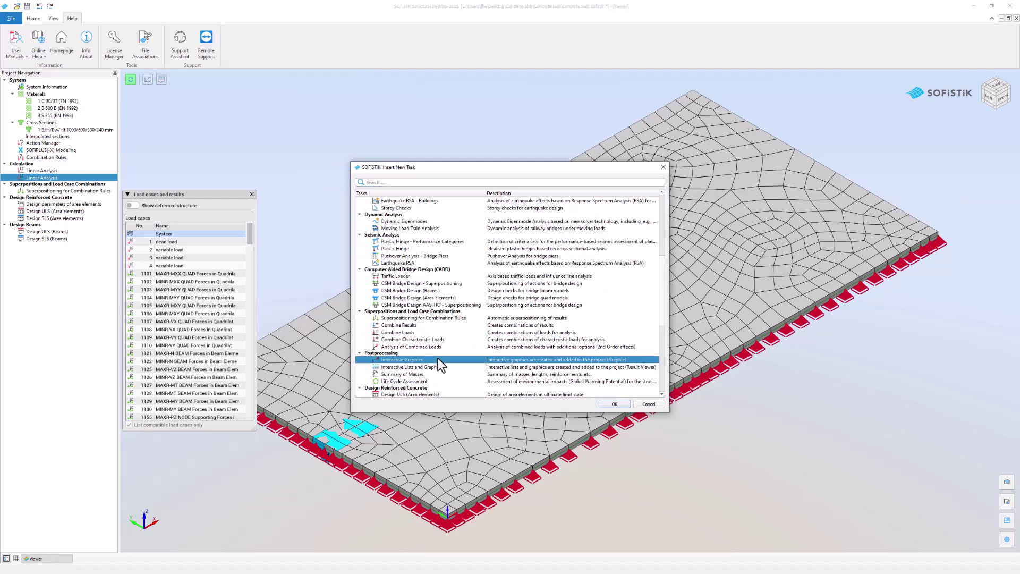
{"action": "double_click", "coordinate": [437, 358]}
{"action": "left_click_drag", "start_coordinate": [43, 184], "coordinate": [44, 246]}
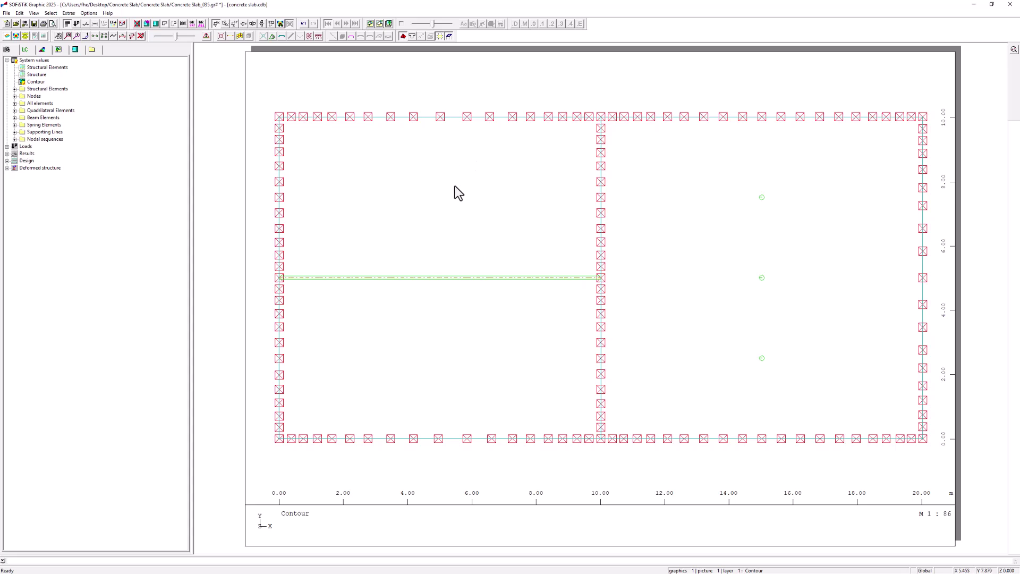
Step: Plot total longitudinal beam reinforcement (max 19.10 cm²) with larger value labels
{"action": "left_click", "coordinate": [8, 160]}
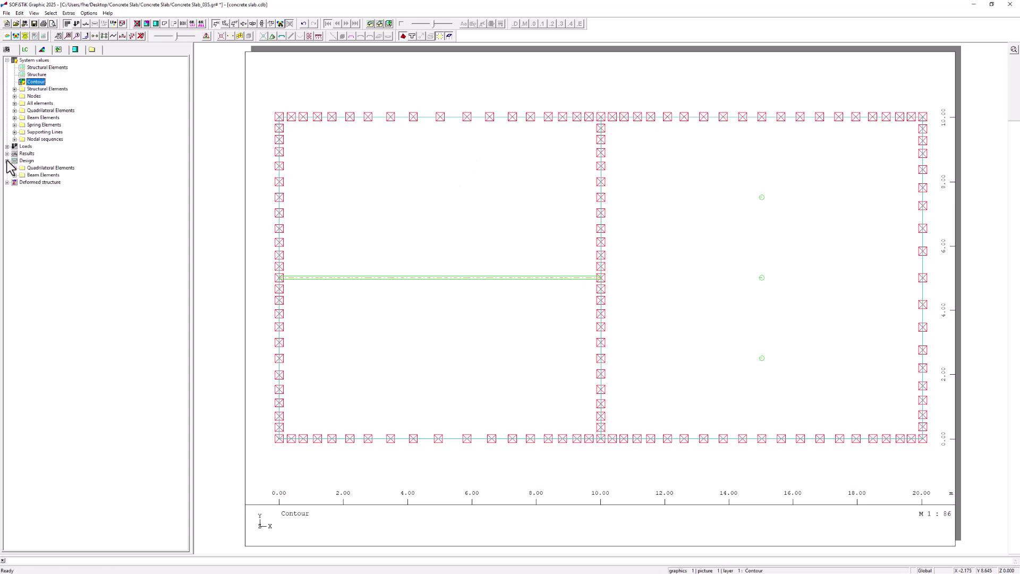
{"action": "left_click", "coordinate": [15, 175]}
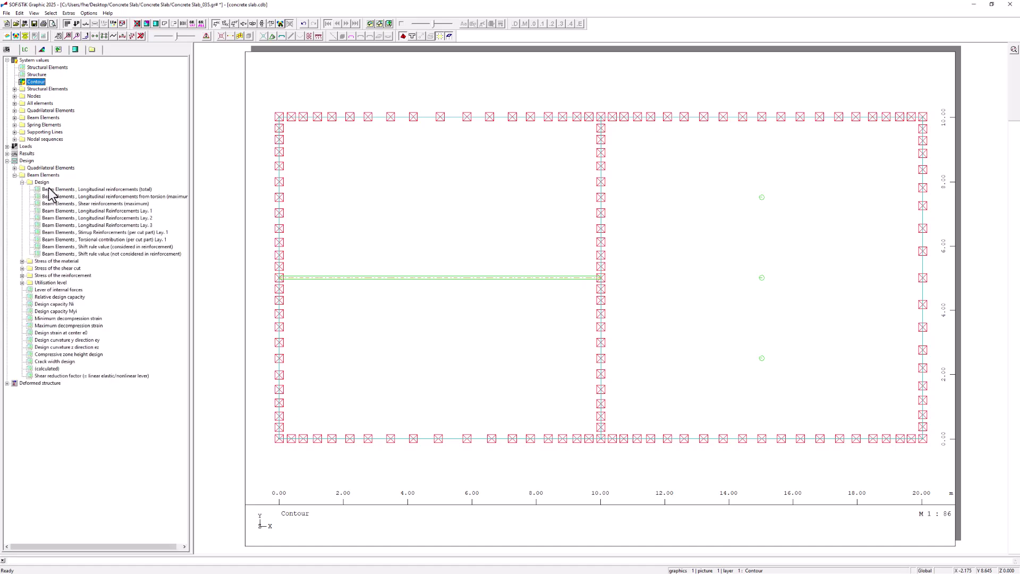
{"action": "double_click", "coordinate": [49, 190]}
{"action": "left_click", "coordinate": [544, 261]}
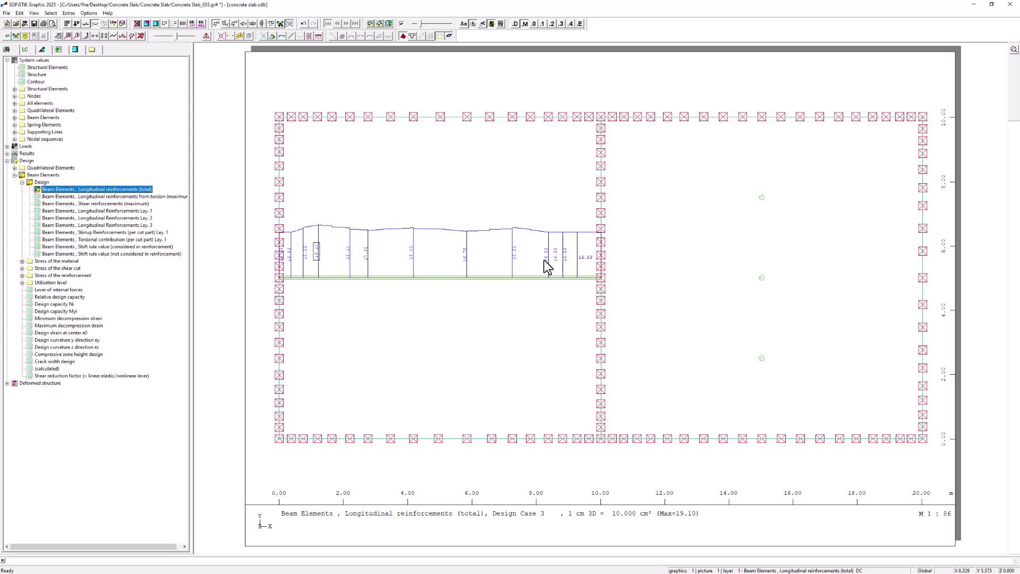
{"action": "left_click", "coordinate": [430, 26]}
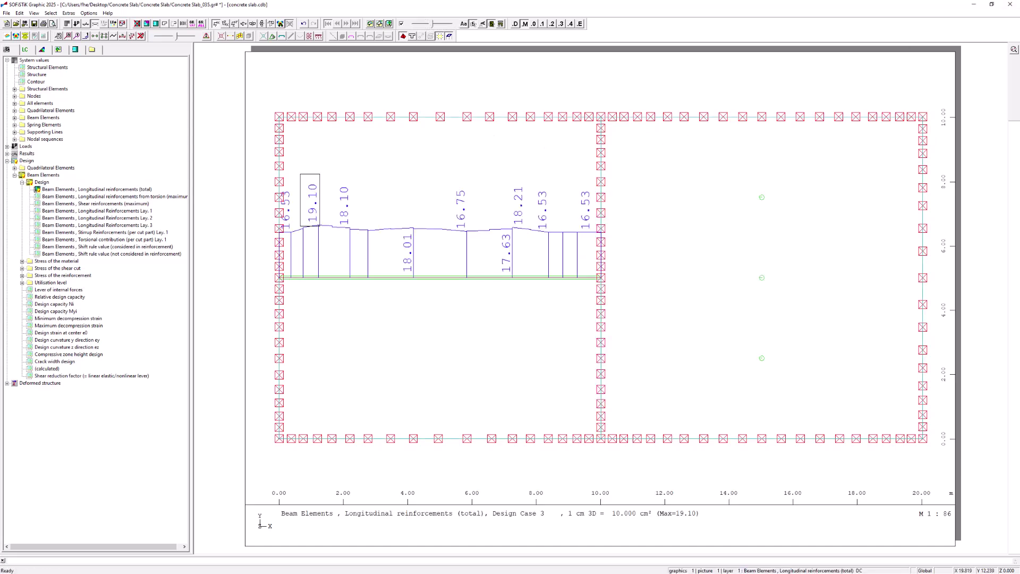
Step: Close SOFiSTiK Graphic, saving the changes with Ja
{"action": "left_click", "coordinate": [1010, 10]}
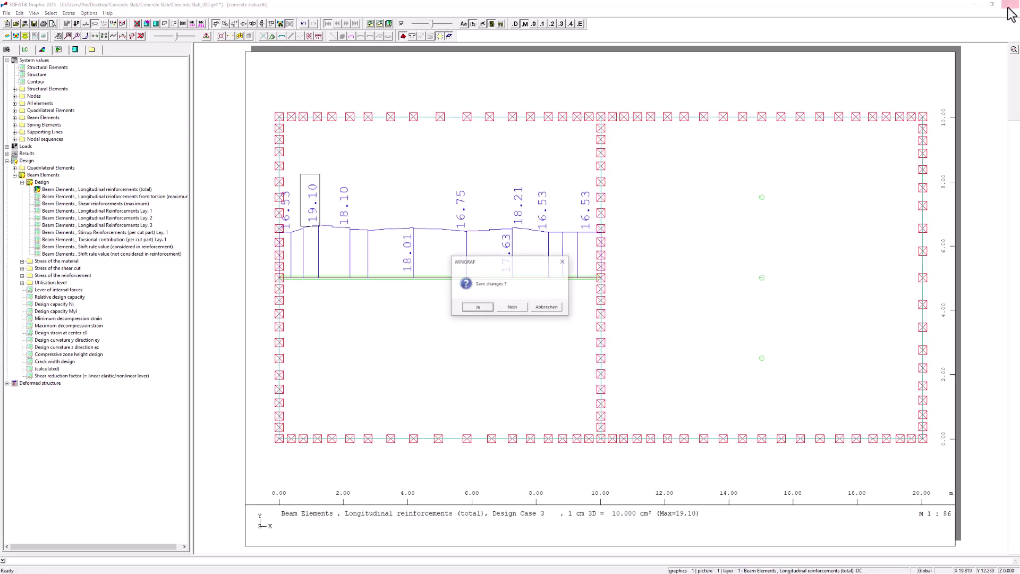
{"action": "left_click", "coordinate": [475, 308]}
{"action": "left_click", "coordinate": [497, 303]}
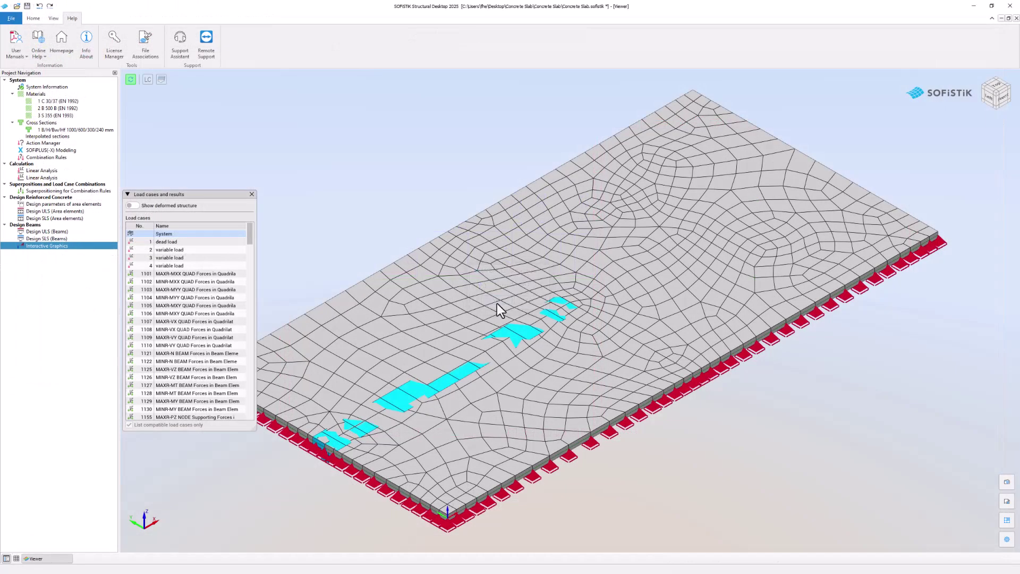
Step: Calculate the Interactive Graphics task and return to the slab model in the Viewer
{"action": "right_click", "coordinate": [69, 245]}
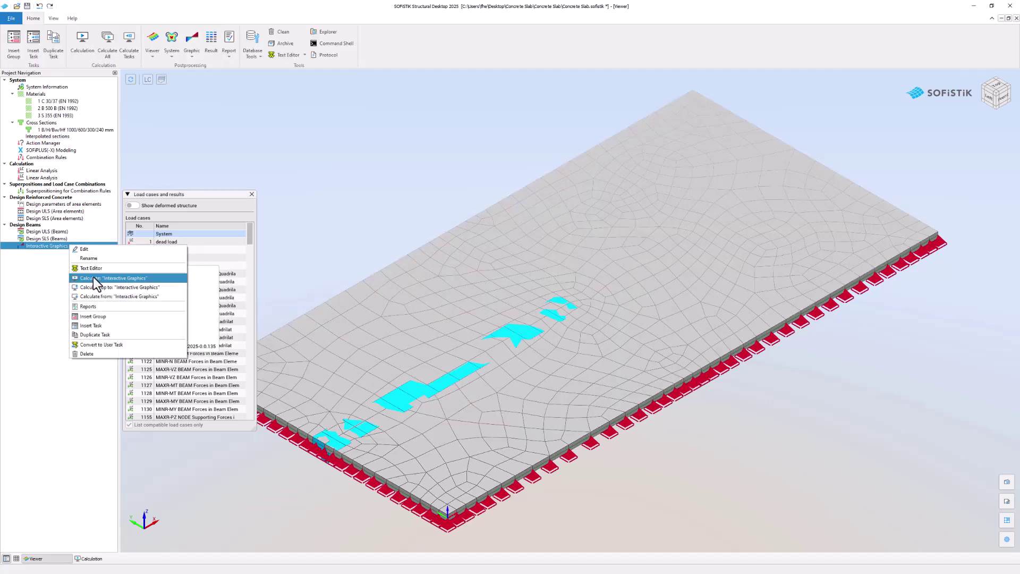
{"action": "left_click", "coordinate": [93, 277]}
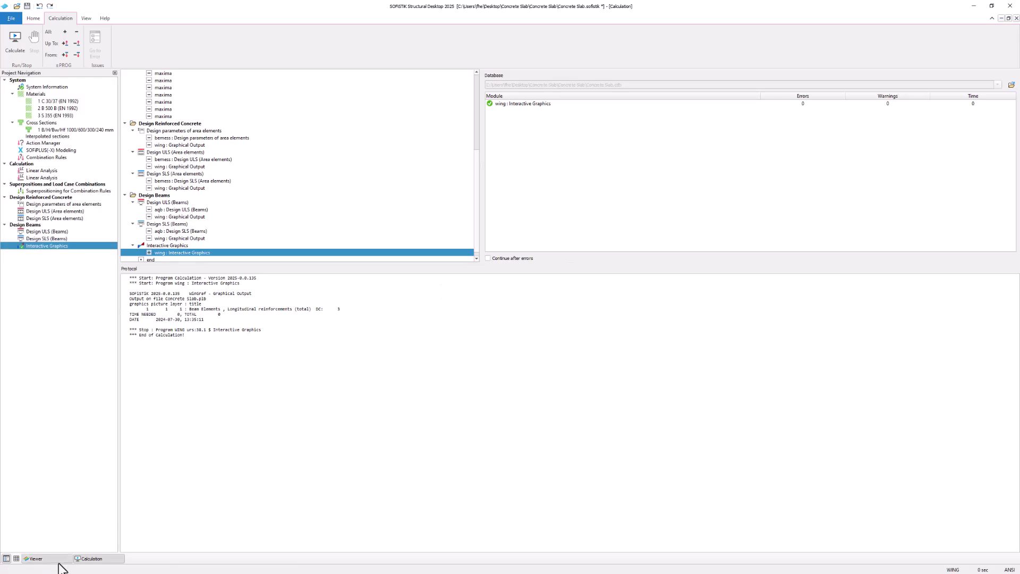
{"action": "left_click", "coordinate": [36, 558]}
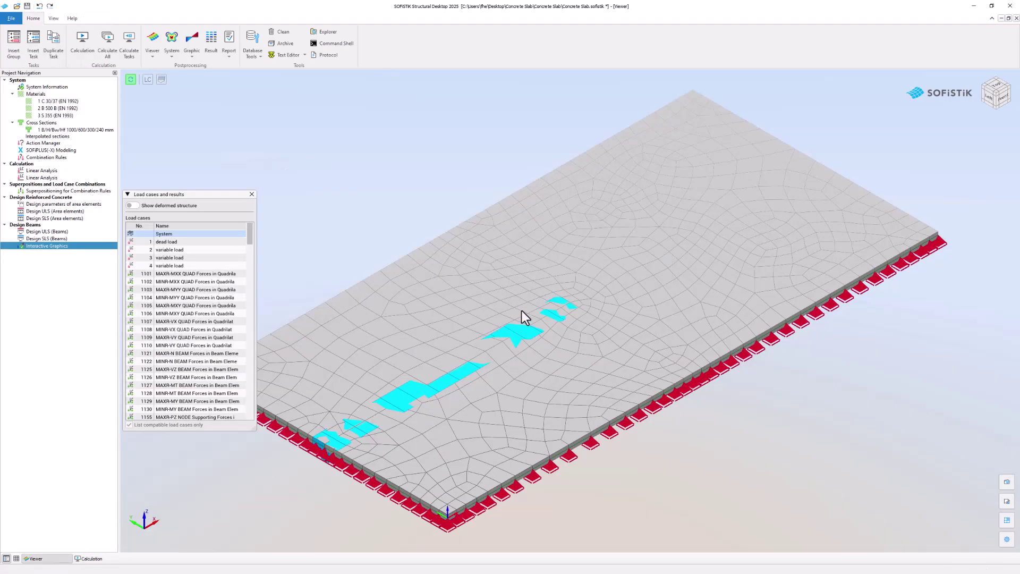
Step: Insert an Interactive Lists and Graphics task from Postprocessing after Interactive Graphics
{"action": "right_click", "coordinate": [63, 256]}
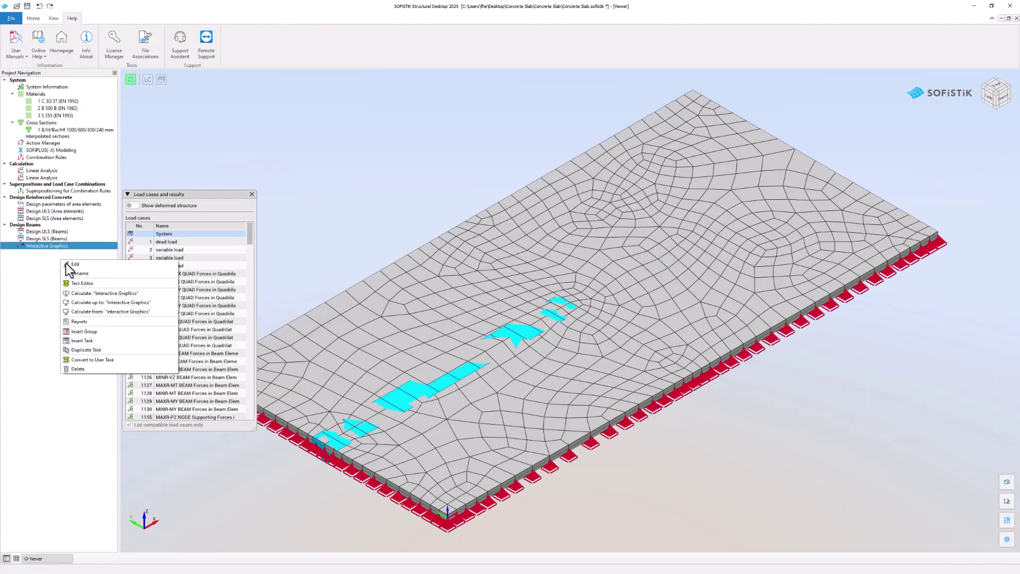
{"action": "left_click", "coordinate": [95, 337]}
{"action": "scroll", "coordinate": [447, 322], "scroll_direction": "down", "scroll_amount": 2}
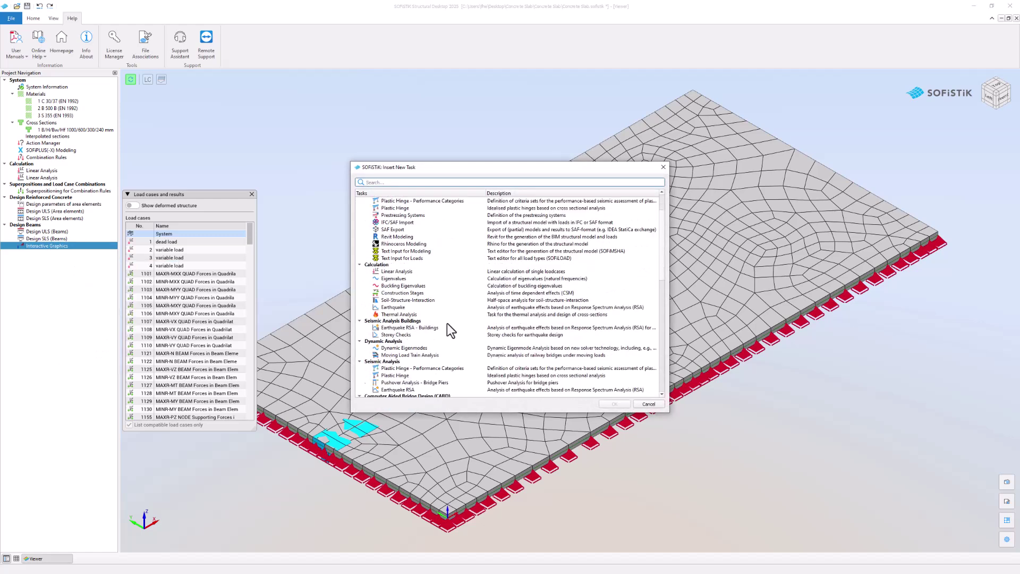
{"action": "scroll", "coordinate": [447, 323], "scroll_direction": "down", "scroll_amount": 2}
{"action": "scroll", "coordinate": [447, 323], "scroll_direction": "down", "scroll_amount": 2}
{"action": "scroll", "coordinate": [446, 323], "scroll_direction": "down", "scroll_amount": 1}
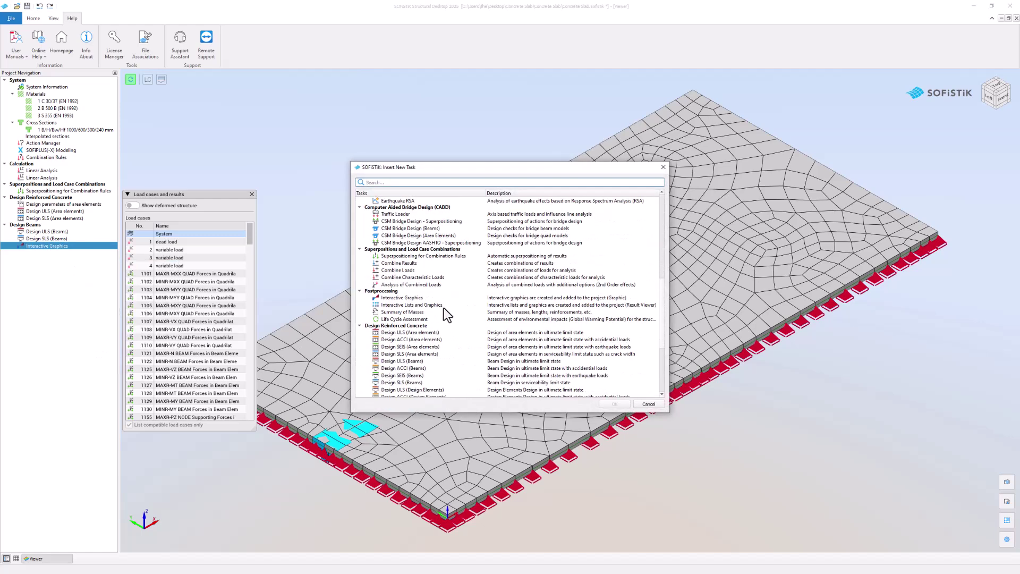
{"action": "left_click", "coordinate": [444, 308]}
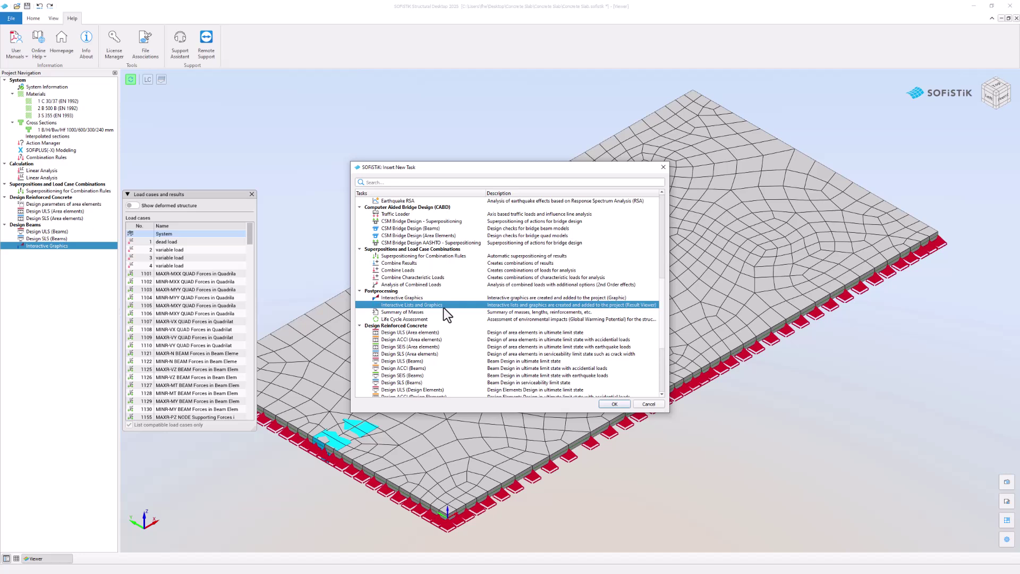
{"action": "double_click", "coordinate": [444, 308]}
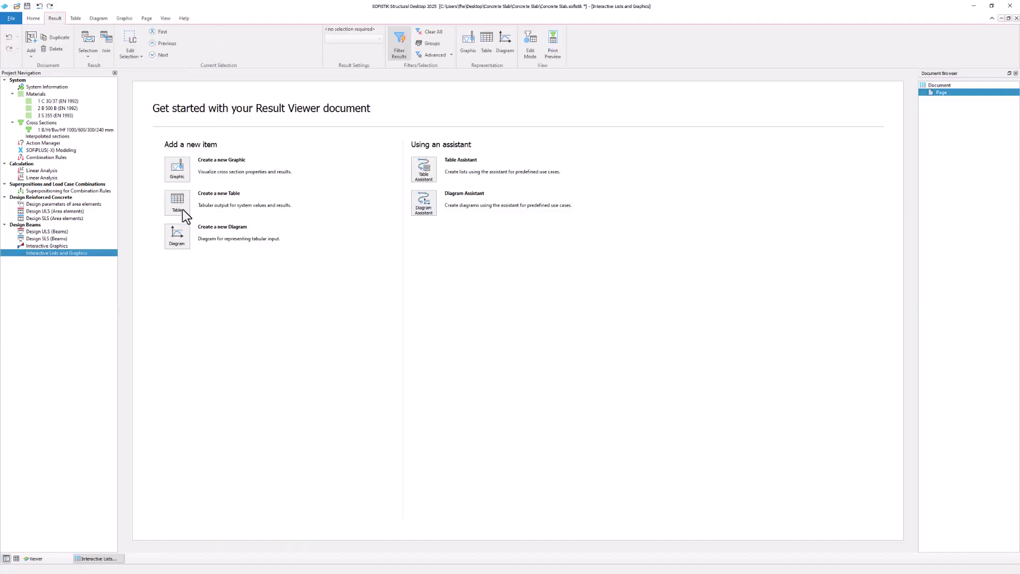
Step: Create a new graphic of AQB cross-section reinforcement steel stress (-9.27 to 89.82 MPa)
{"action": "left_click", "coordinate": [173, 171]}
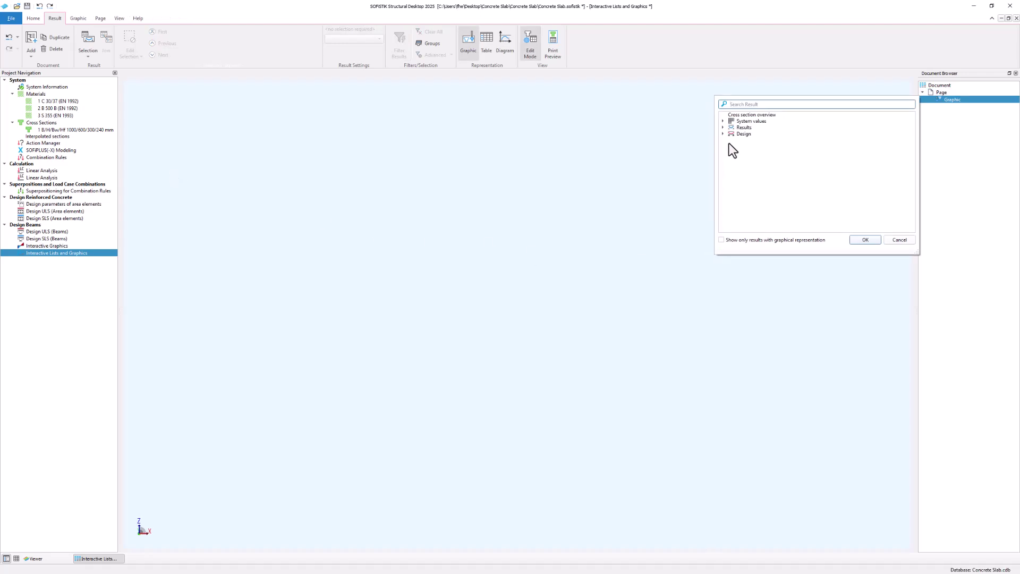
{"action": "left_click", "coordinate": [724, 127]}
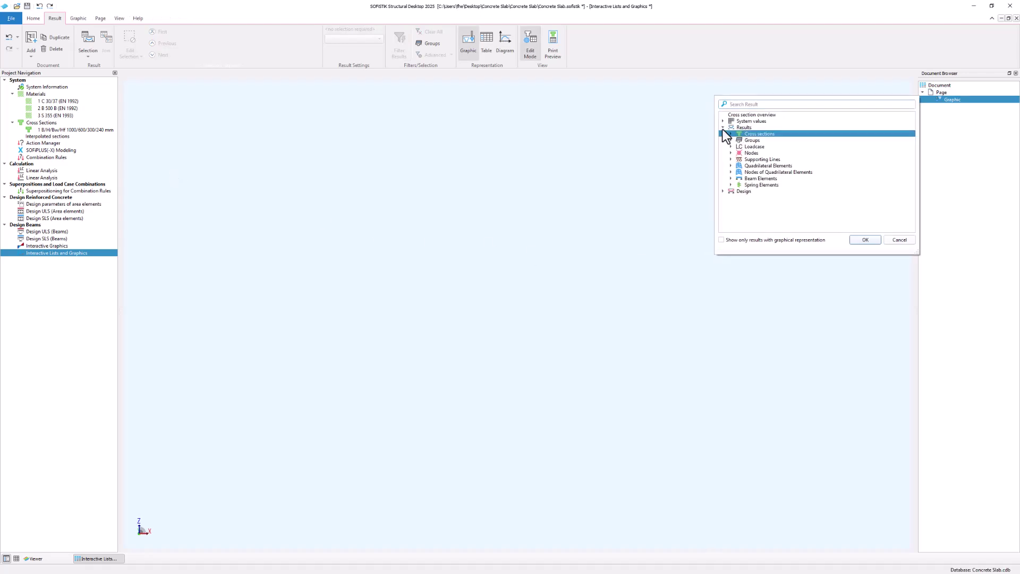
{"action": "left_click", "coordinate": [723, 129]}
{"action": "left_click", "coordinate": [731, 140]}
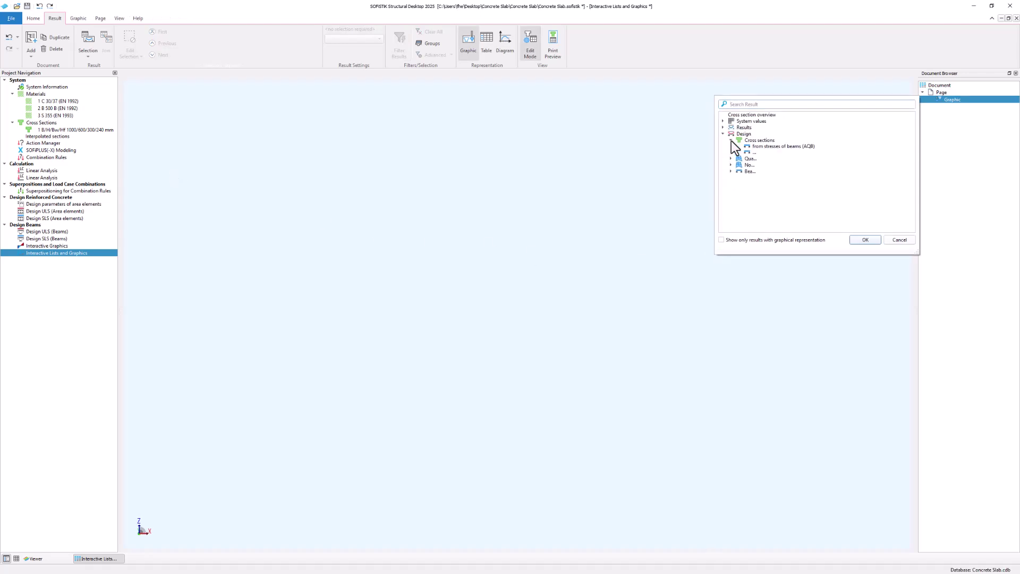
{"action": "left_click", "coordinate": [769, 153]}
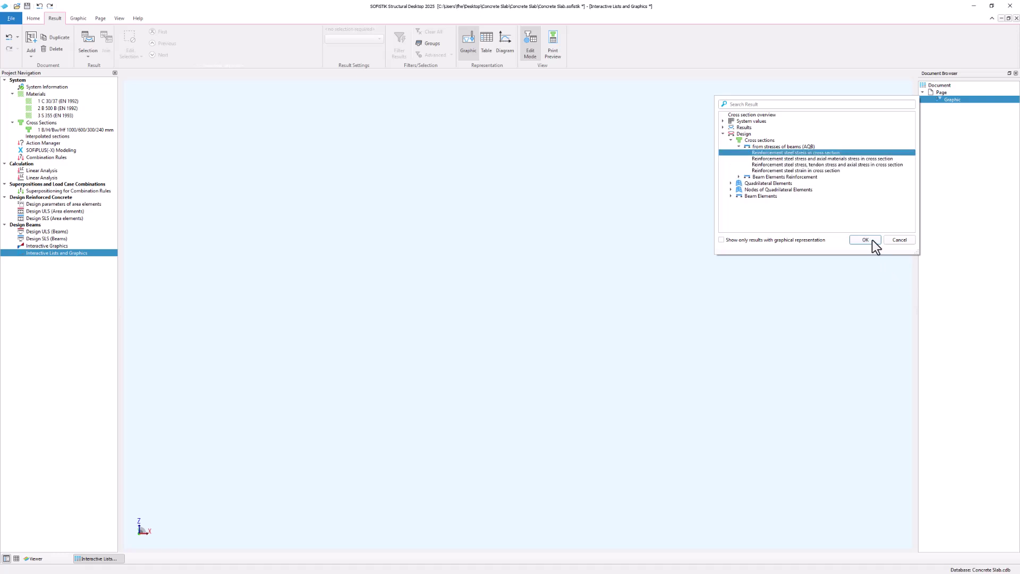
{"action": "left_click", "coordinate": [872, 240]}
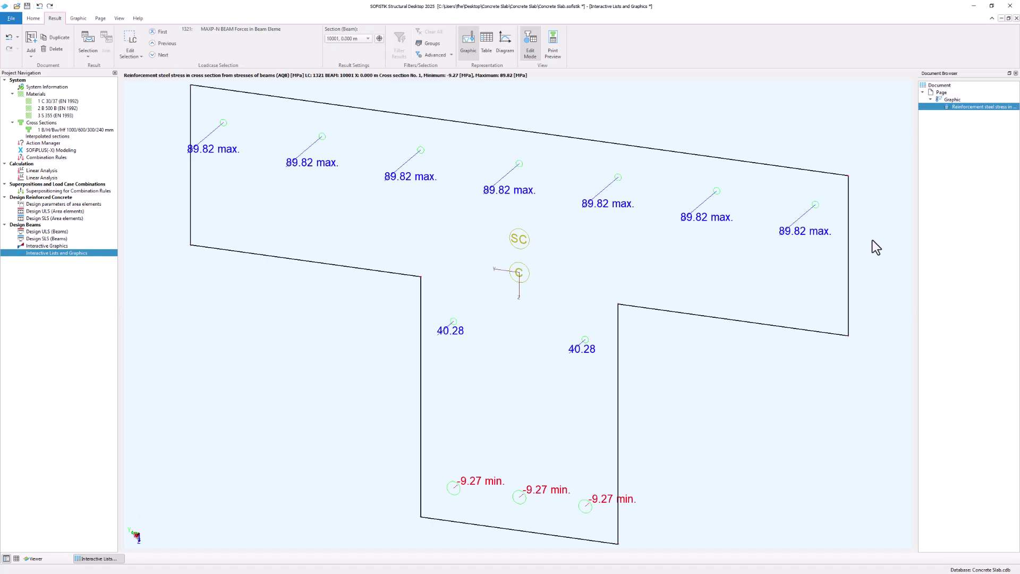
Step: Calculate the Interactive Lists and Graphics task and return to its Interactive Lists tab
{"action": "right_click", "coordinate": [51, 252]}
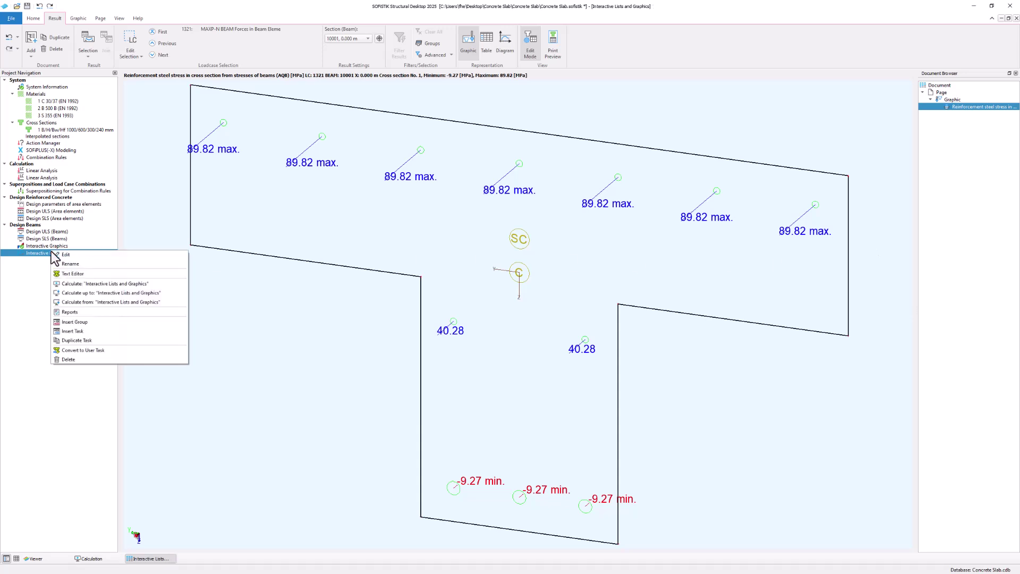
{"action": "left_click", "coordinate": [123, 284]}
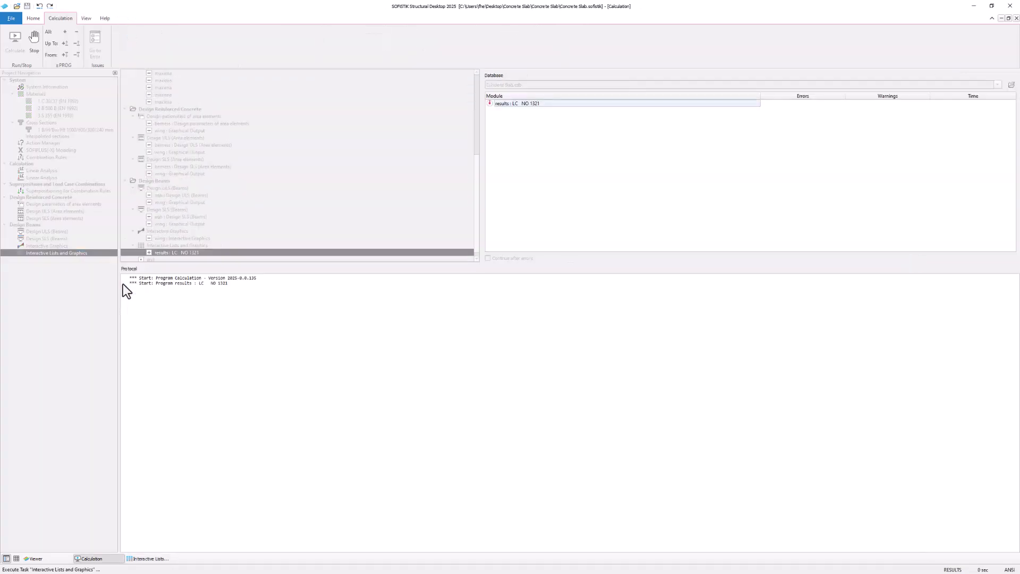
{"action": "left_click", "coordinate": [140, 559]}
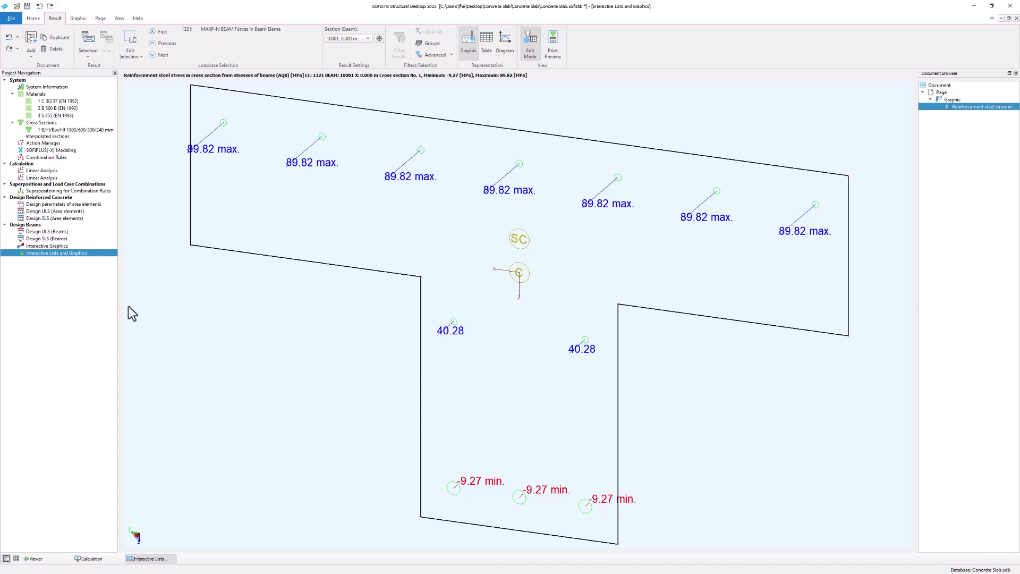
Step: Duplicate the Interactive Lists and Graphics task and show the copy in Table representation
{"action": "right_click", "coordinate": [60, 275]}
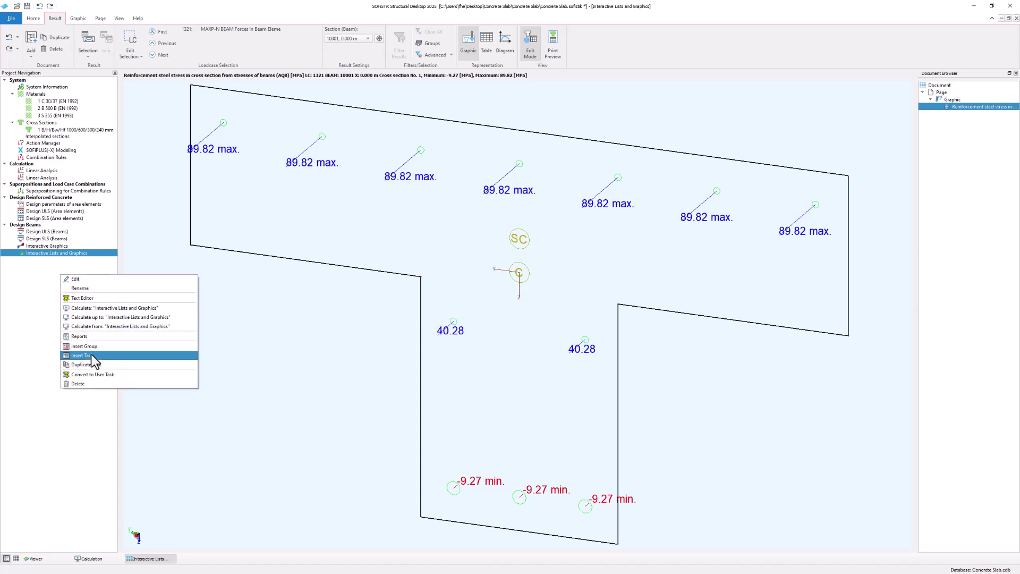
{"action": "right_click", "coordinate": [70, 251]}
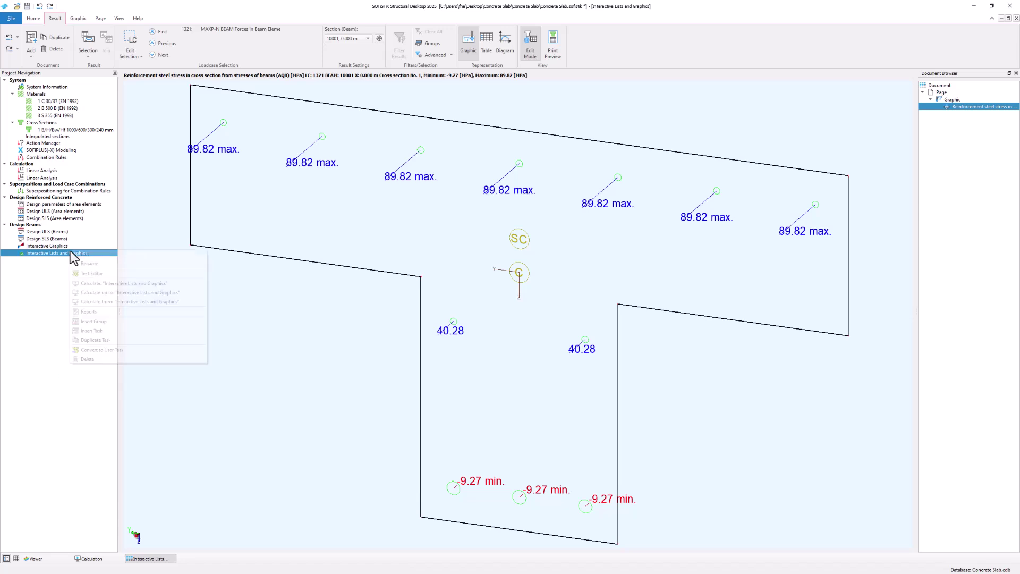
{"action": "left_click", "coordinate": [124, 340]}
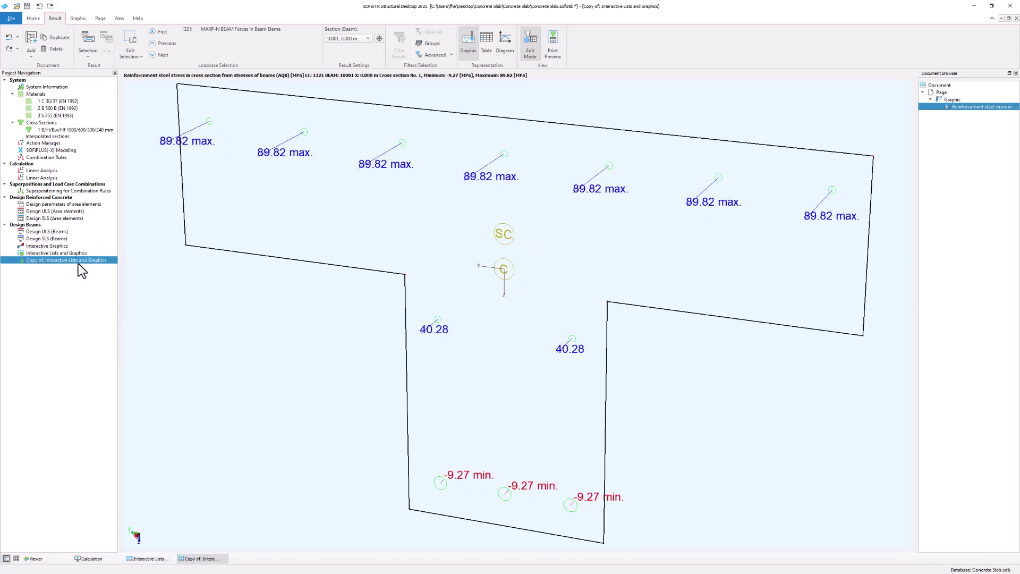
{"action": "left_click", "coordinate": [485, 45]}
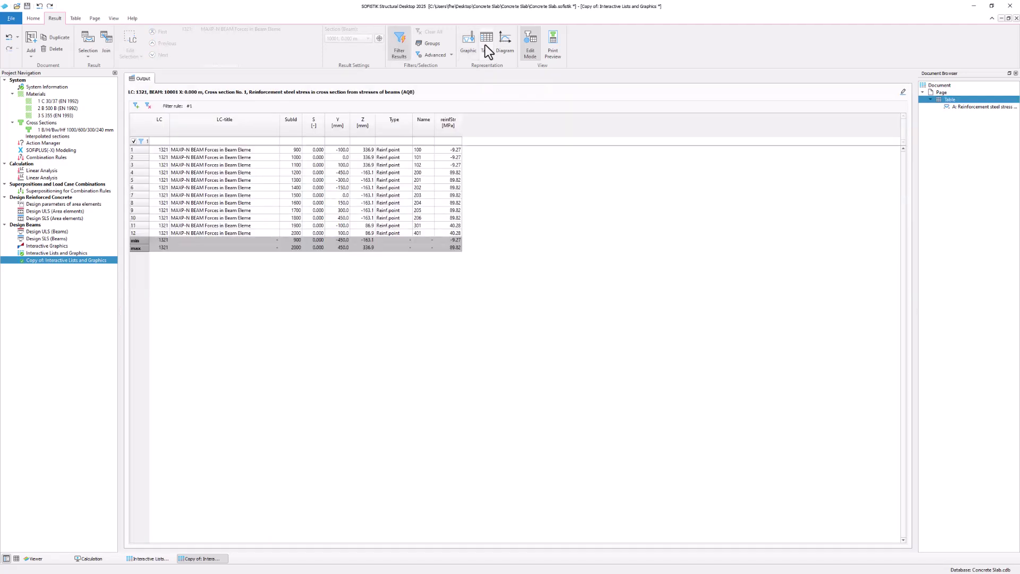
Step: Enable Output to Excel and name the export worksheet 'Steel Stresses'
{"action": "left_click", "coordinate": [77, 20]}
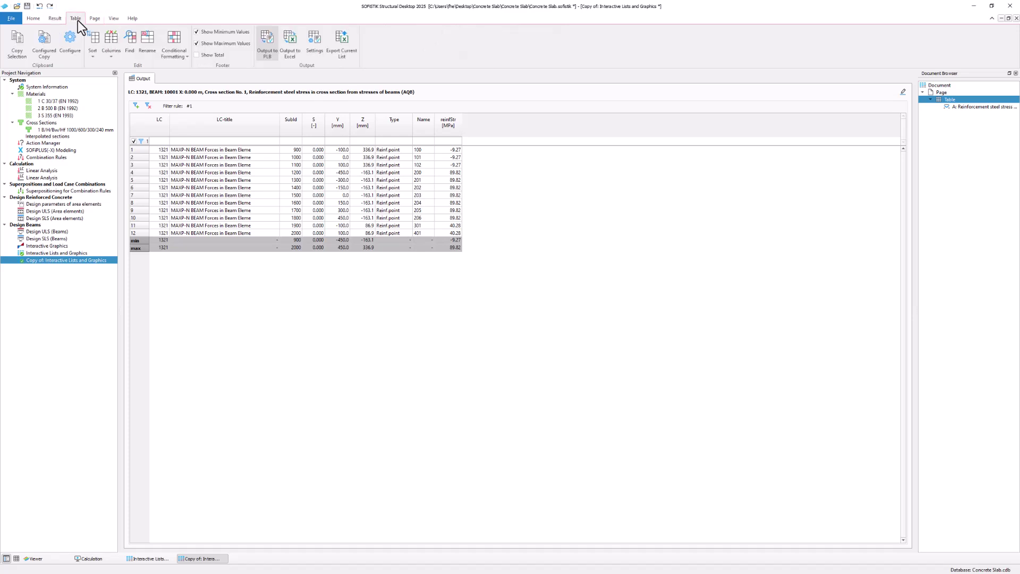
{"action": "left_click", "coordinate": [267, 61]}
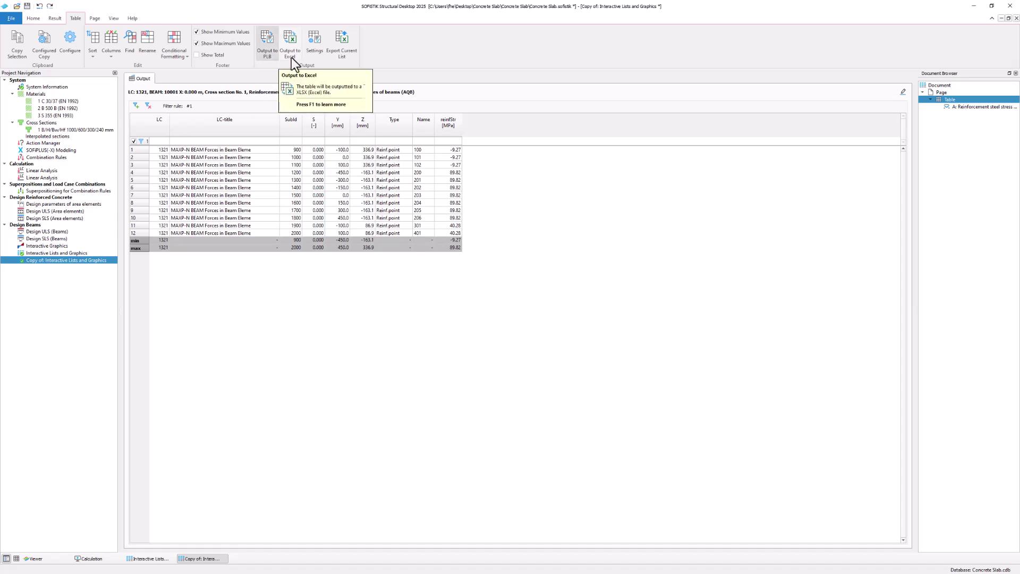
{"action": "left_click", "coordinate": [291, 59]}
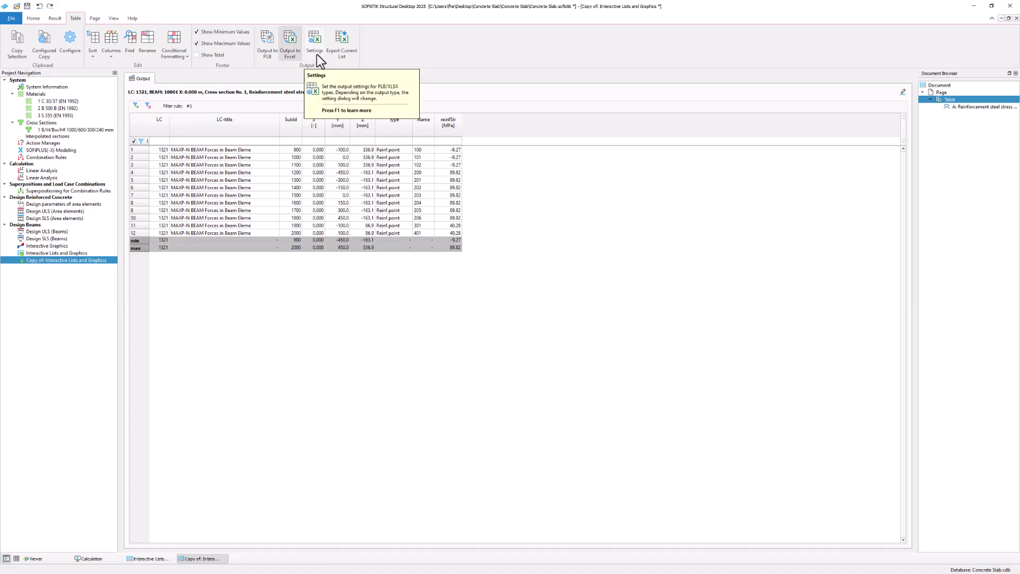
{"action": "left_click", "coordinate": [317, 54]}
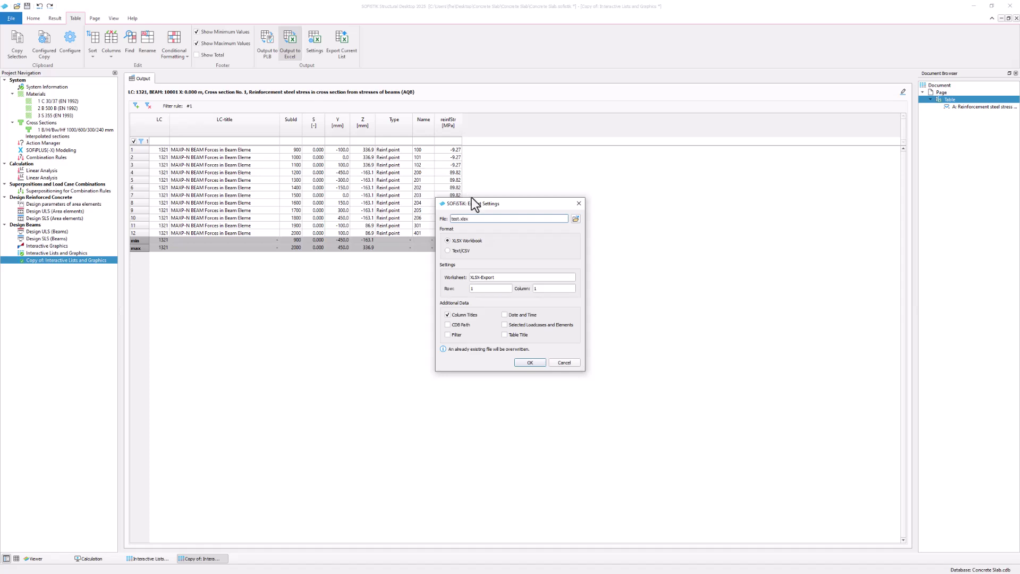
{"action": "double_click", "coordinate": [487, 278]}
{"action": "type", "text": "Steel Stre"}
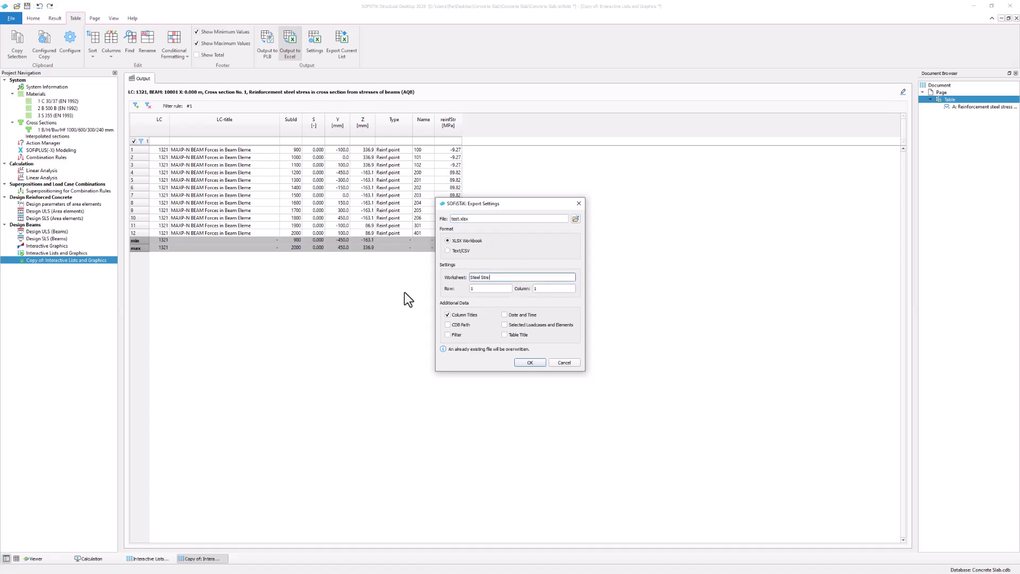
{"action": "type", "text": "sses"}
{"action": "left_click", "coordinate": [521, 363]}
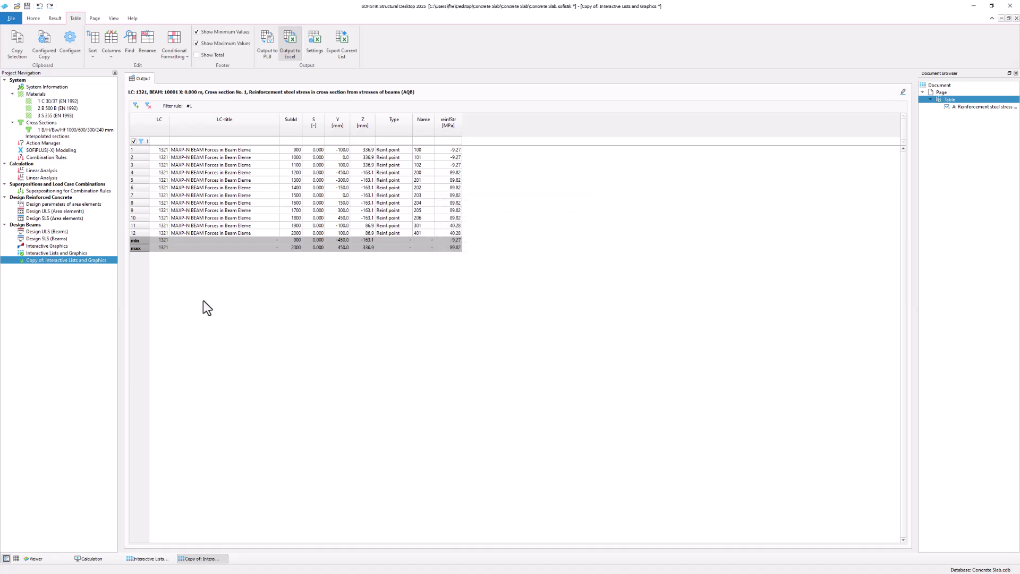
Step: Calculate the copied task and locate test.xlsx in the project folder
{"action": "right_click", "coordinate": [84, 263]}
{"action": "left_click", "coordinate": [111, 303]}
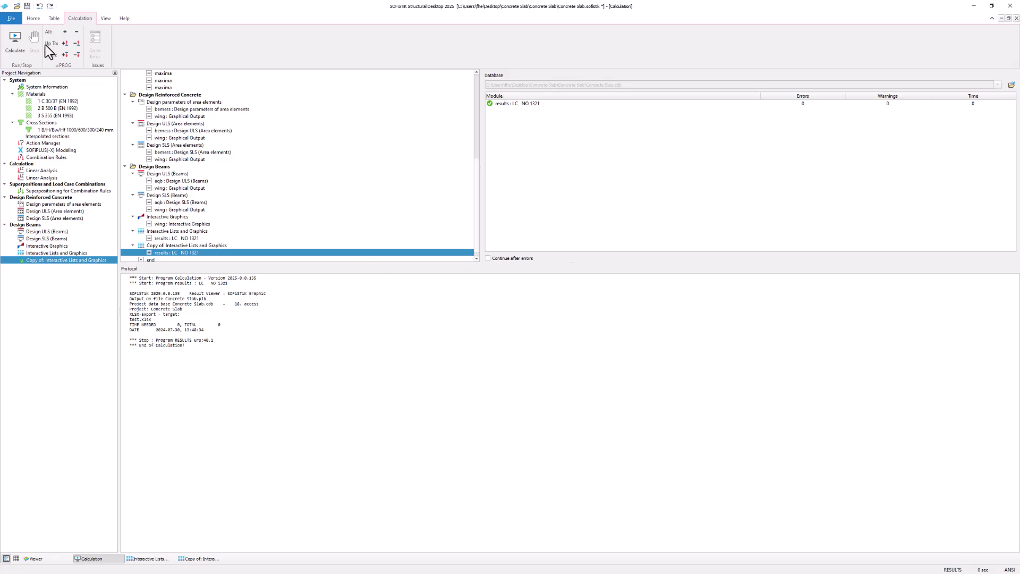
{"action": "left_click", "coordinate": [33, 17]}
{"action": "left_click", "coordinate": [318, 35]}
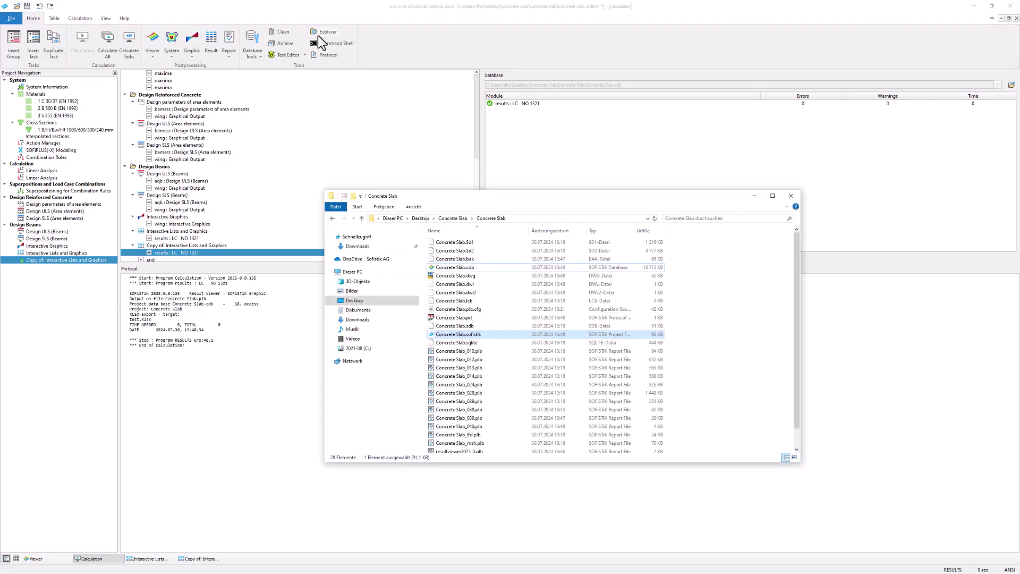
{"action": "left_click", "coordinate": [448, 231]}
{"action": "left_click", "coordinate": [467, 448]}
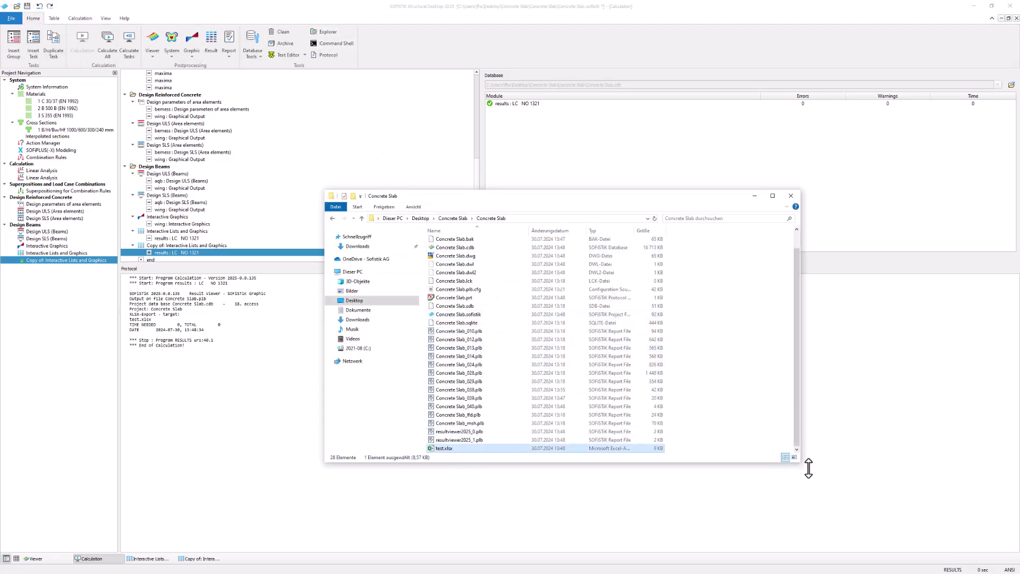
Step: Open the exported test.xlsx to view the steel stress table in Excel
{"action": "left_click", "coordinate": [924, 479]}
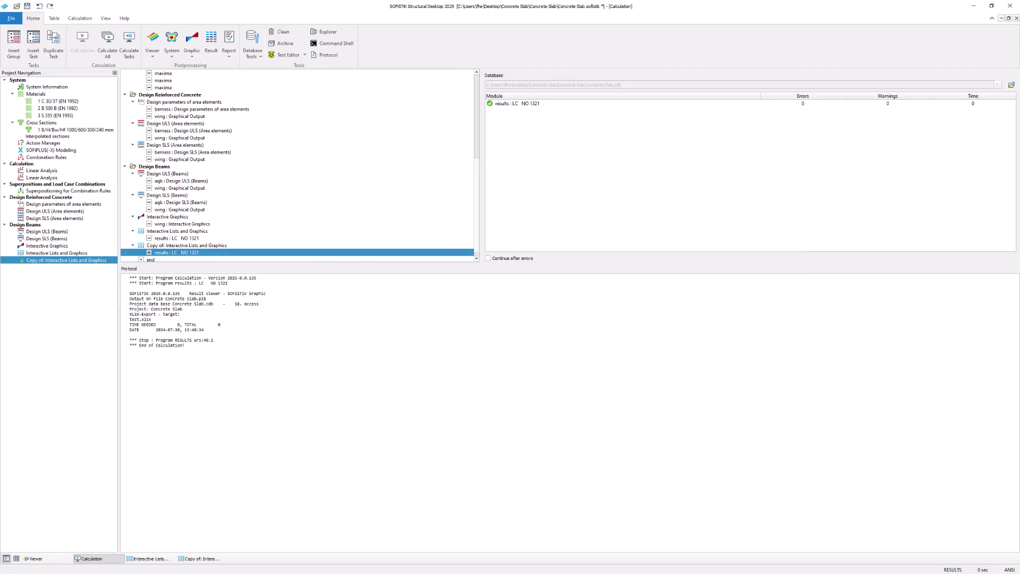